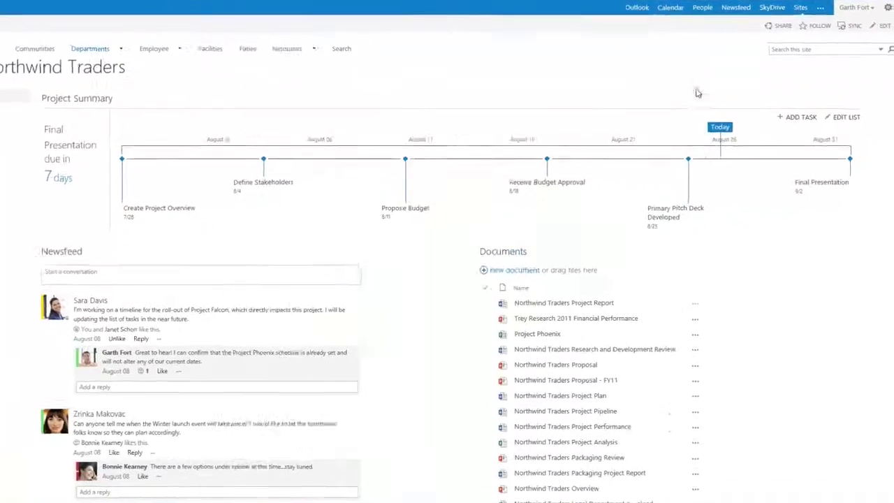
- Invite the guest's Outlook.com address to Northwind Traders with Home Members [Contribute] permission
click(777, 27)
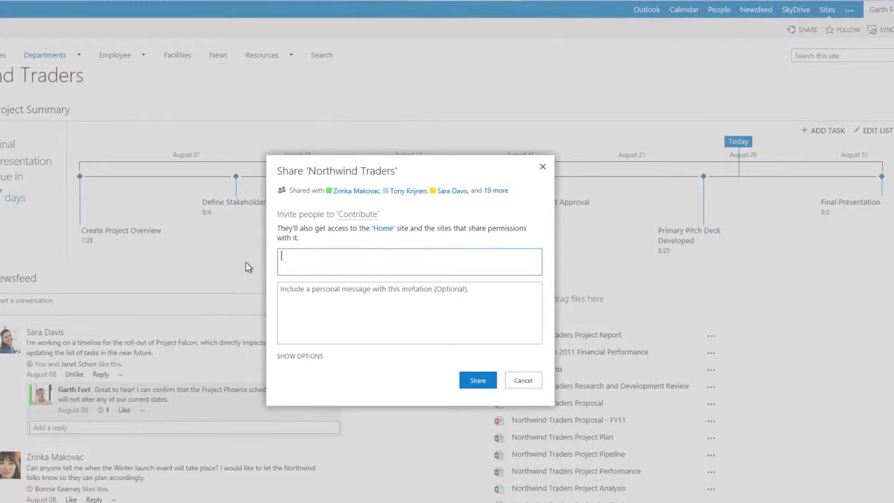
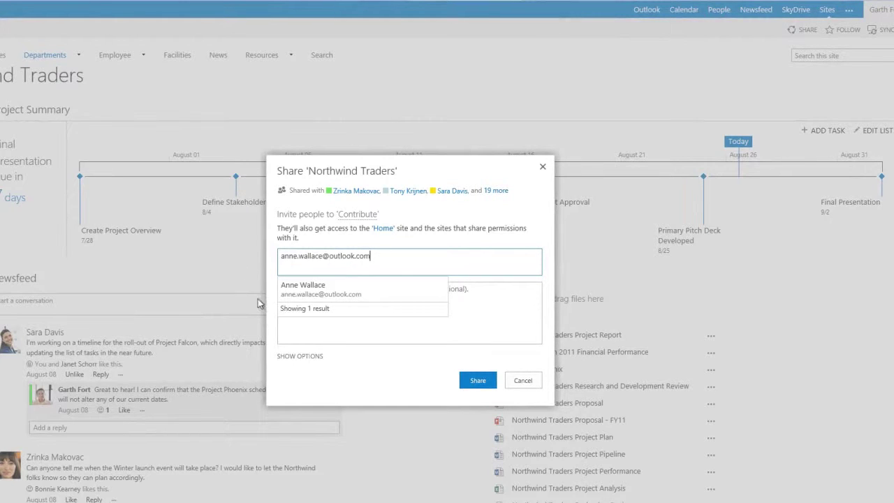
click(294, 356)
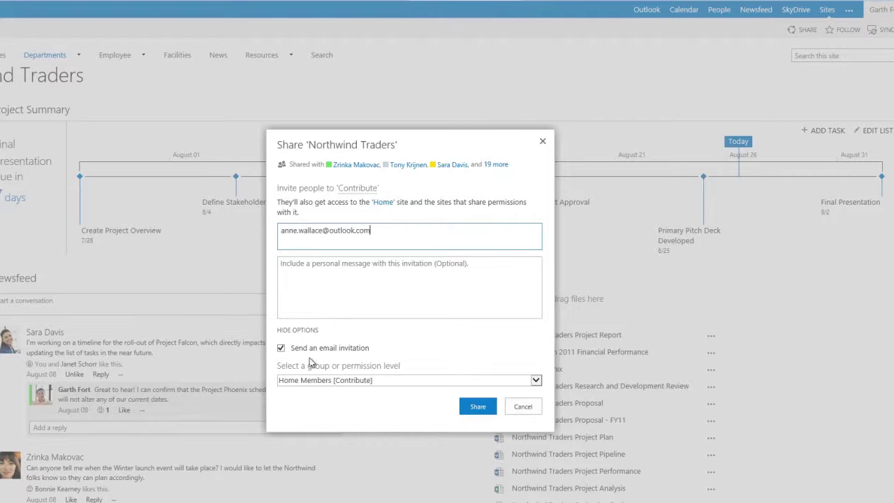
click(536, 381)
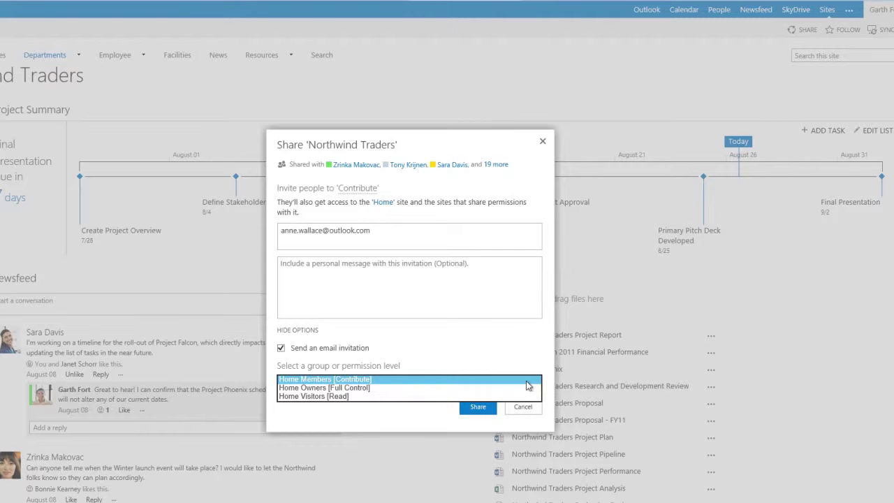
click(482, 409)
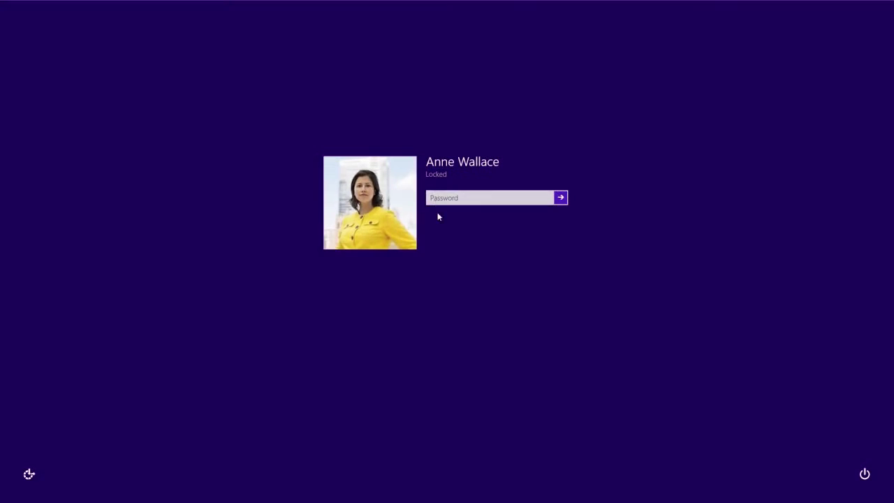
- Sign in to Outlook.com as the guest, open the Northwind Traders invitation and follow its link
click(432, 199)
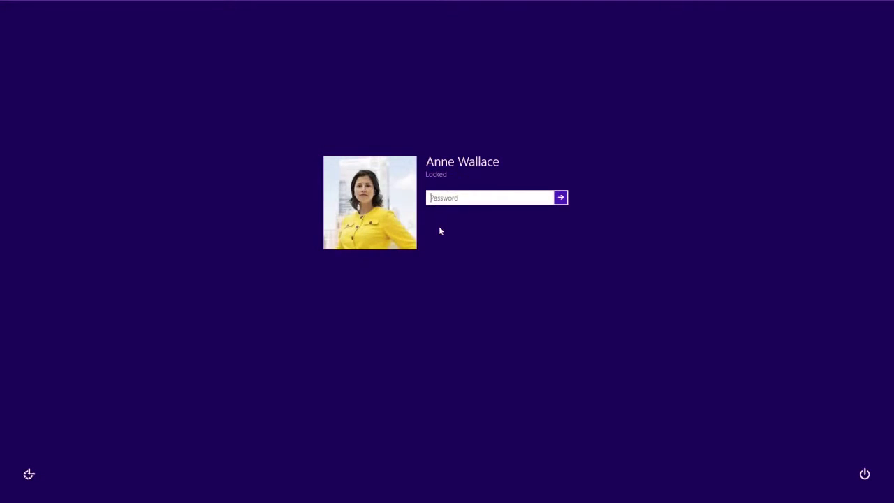
text(••••••••••)
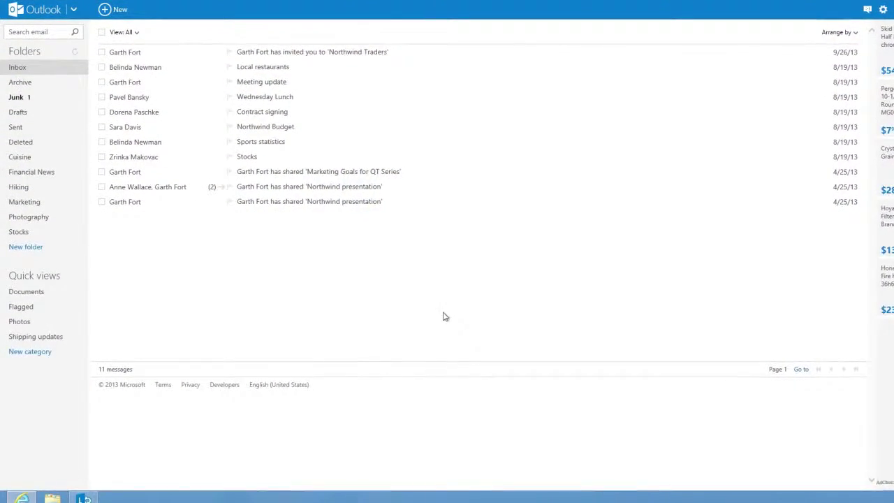
click(103, 52)
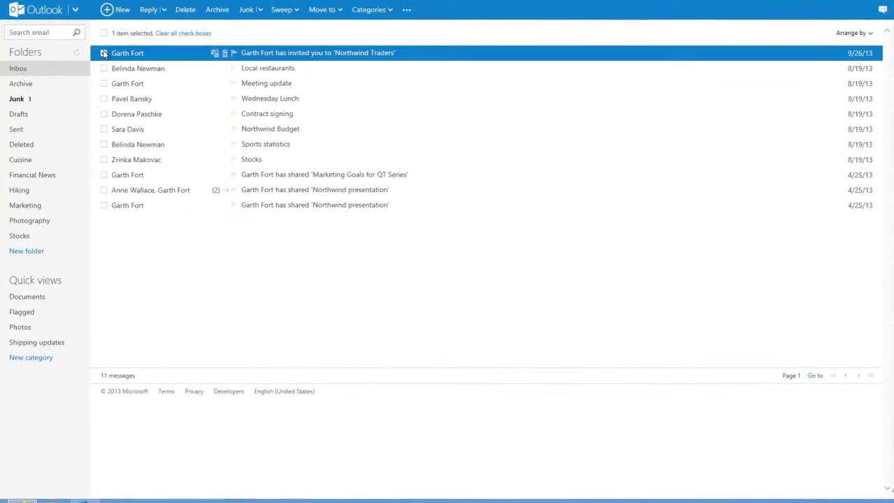
click(285, 54)
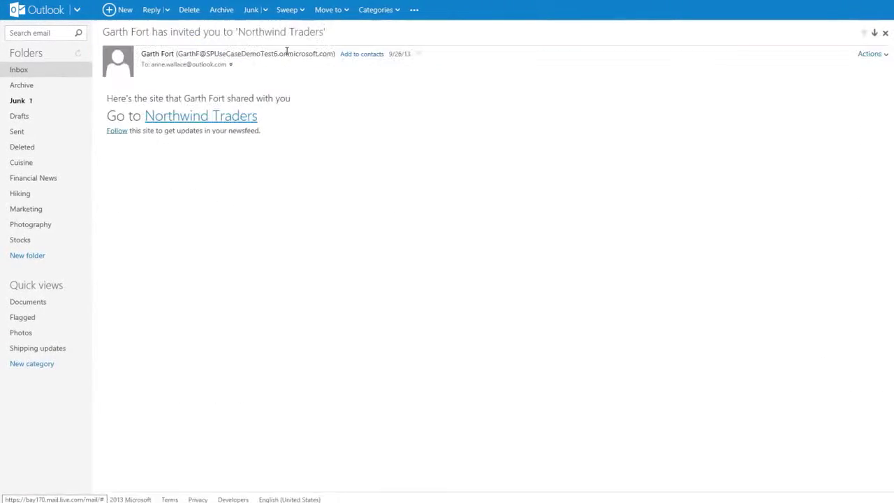
click(238, 124)
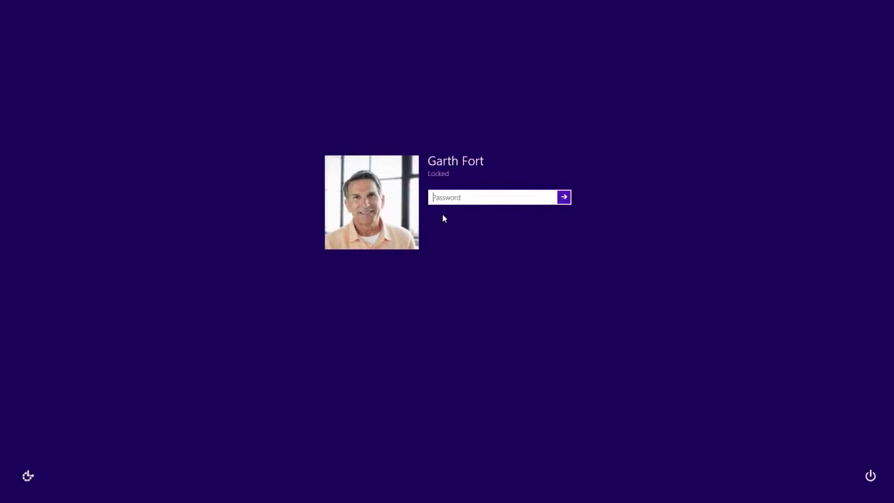
- Sign back in and show the Northwind Traders Project Report's details callout
text(•••••••••••)
key(Return)
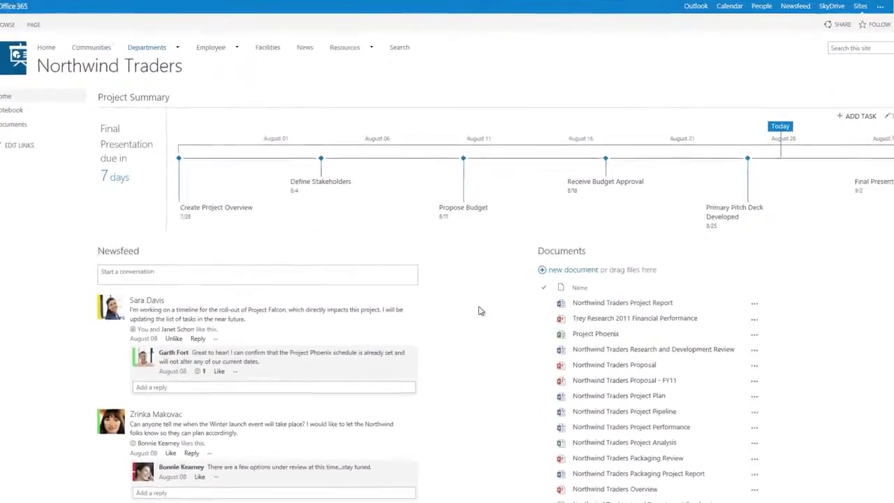
click(754, 303)
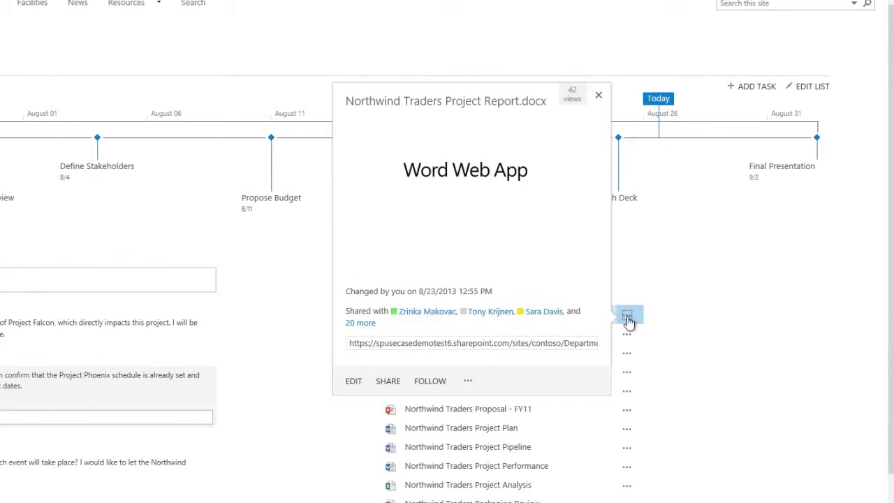
- Share the Project Report with the guest's live.com address as Can edit, without requiring sign-in
click(388, 382)
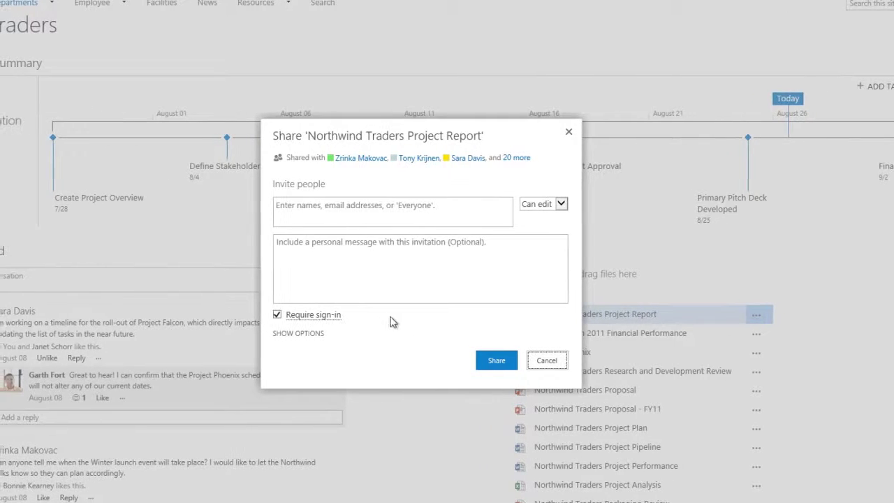
click(292, 206)
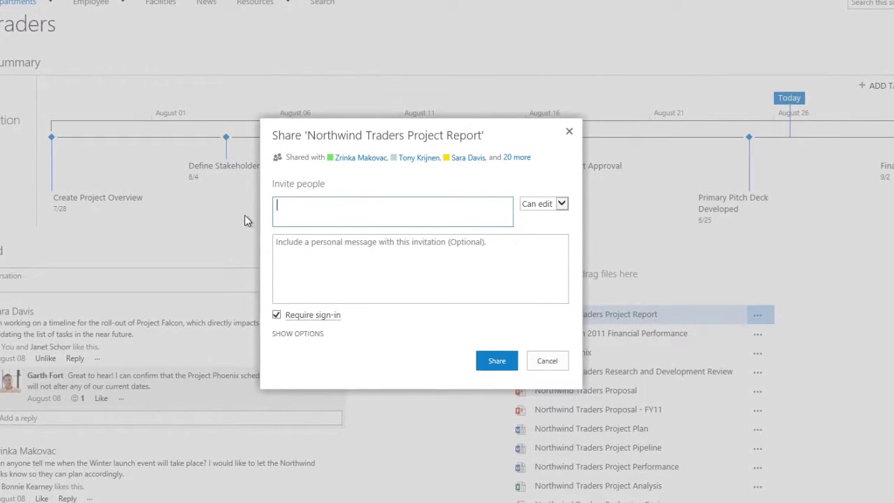
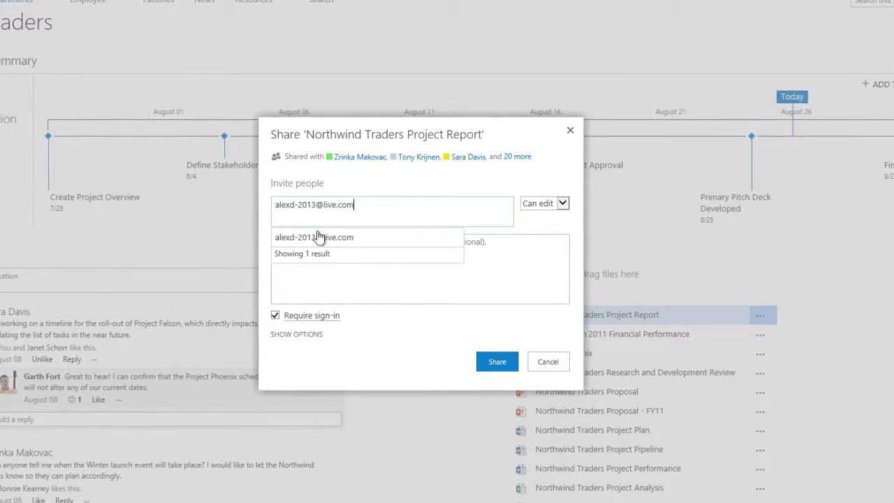
click(563, 204)
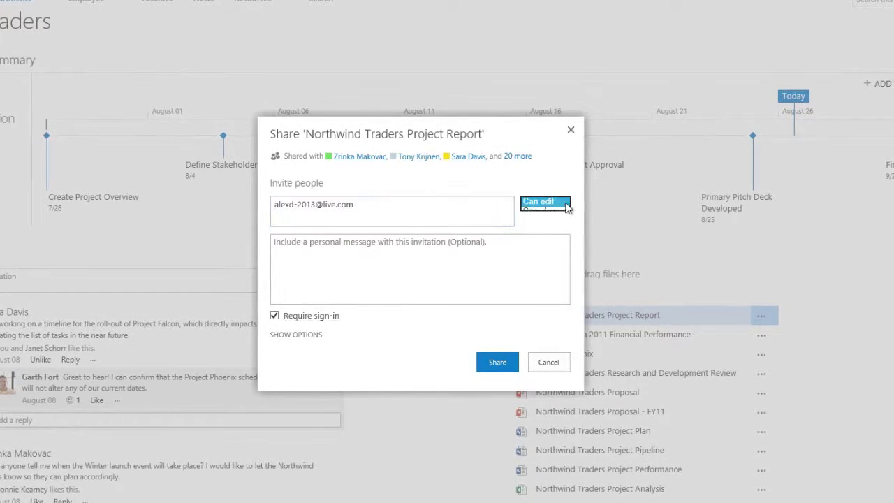
click(565, 202)
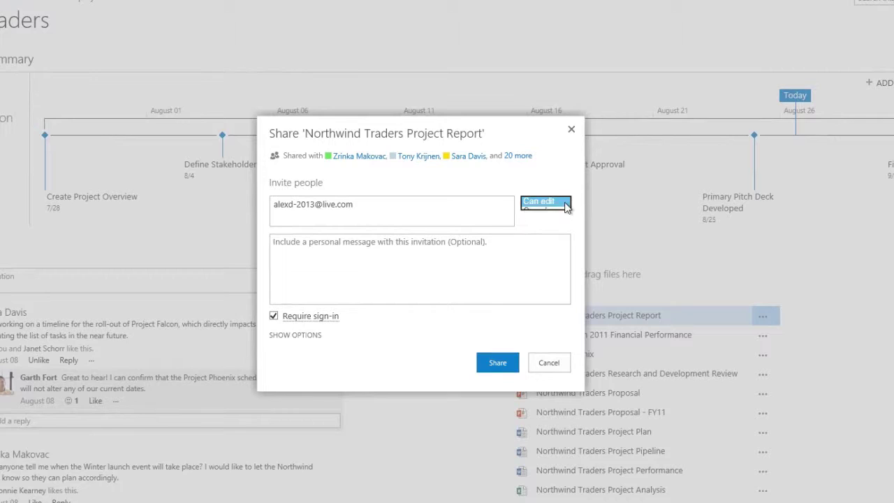
click(272, 317)
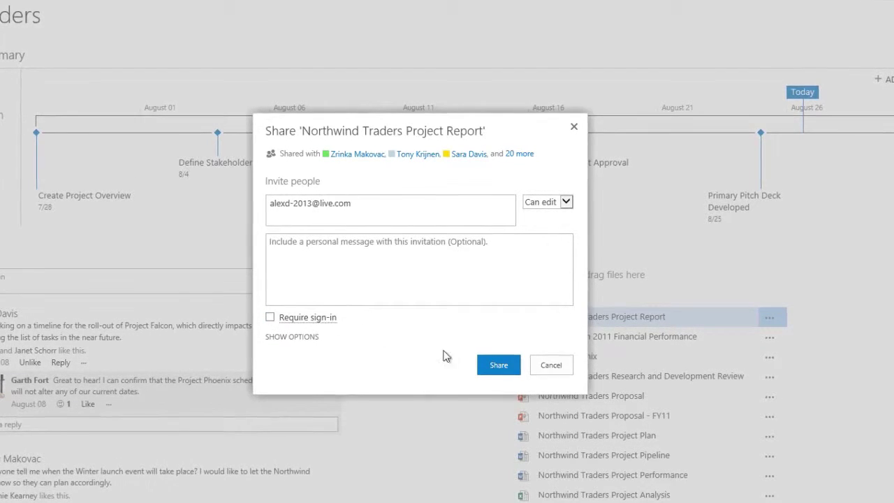
click(489, 366)
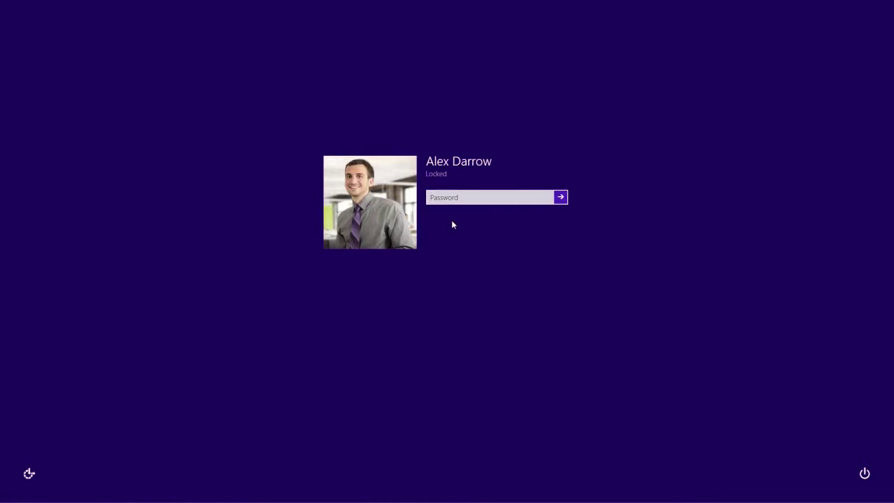
- Unlock the PC and open Northwind Traders Project Report from the Outlook.com sharing e-mail
click(441, 199)
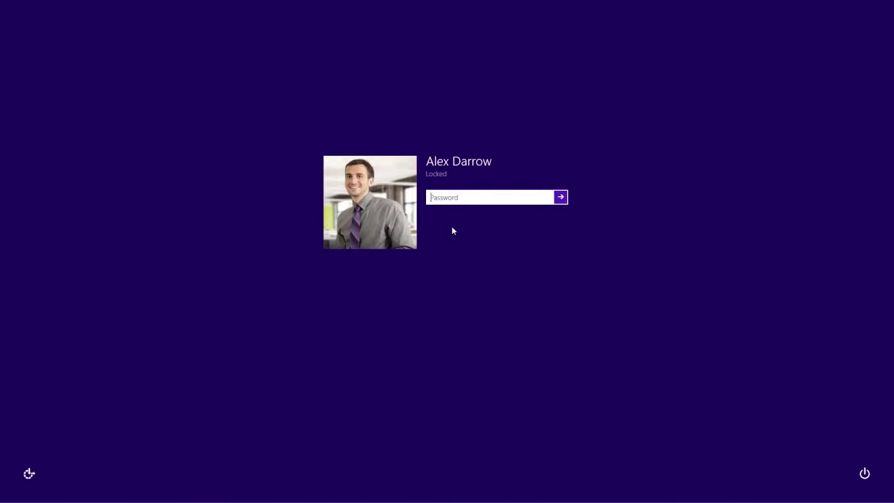
text(pass@wo)
text(rd1)
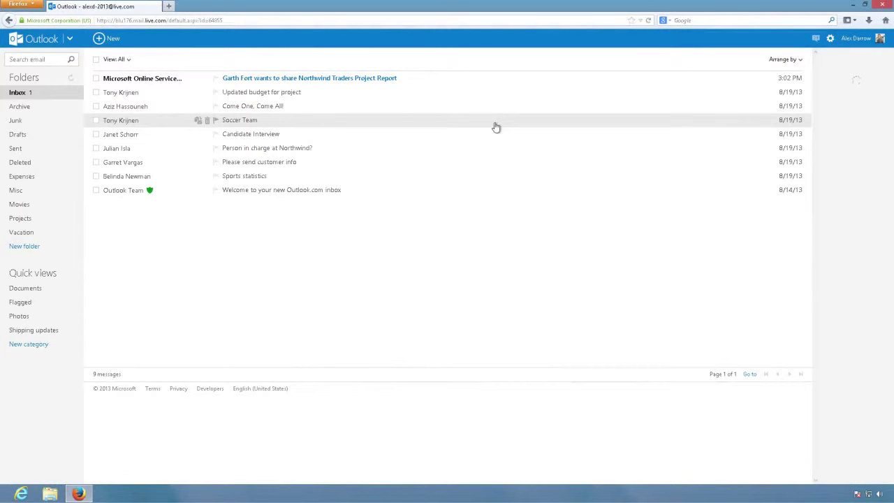
click(351, 79)
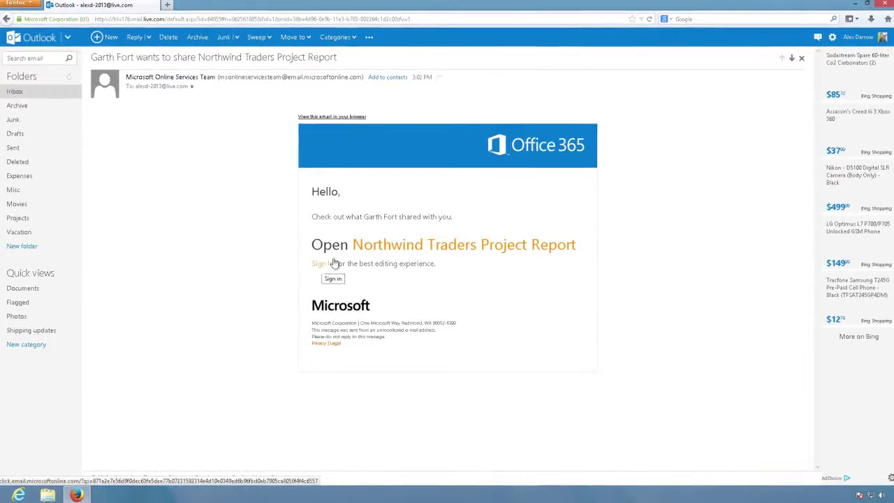
click(377, 246)
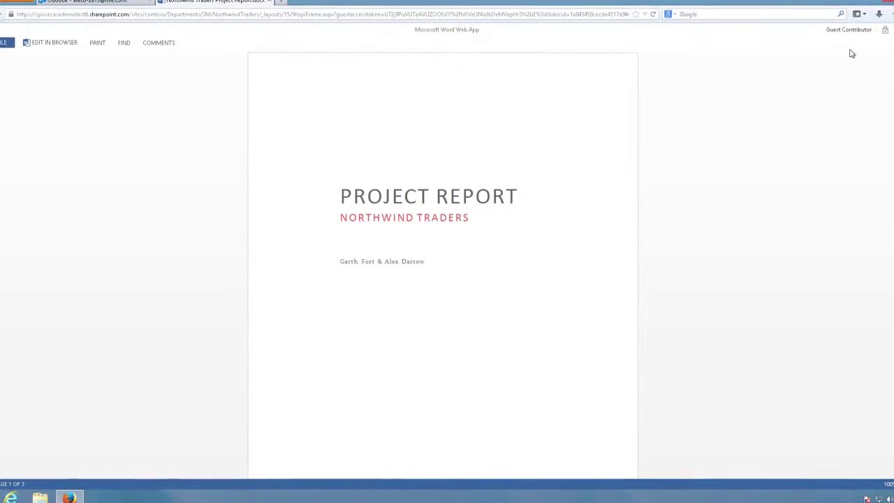
- Scroll through the report, show its comments and view the comment on the GOALS section
scroll(442, 280, down, 6)
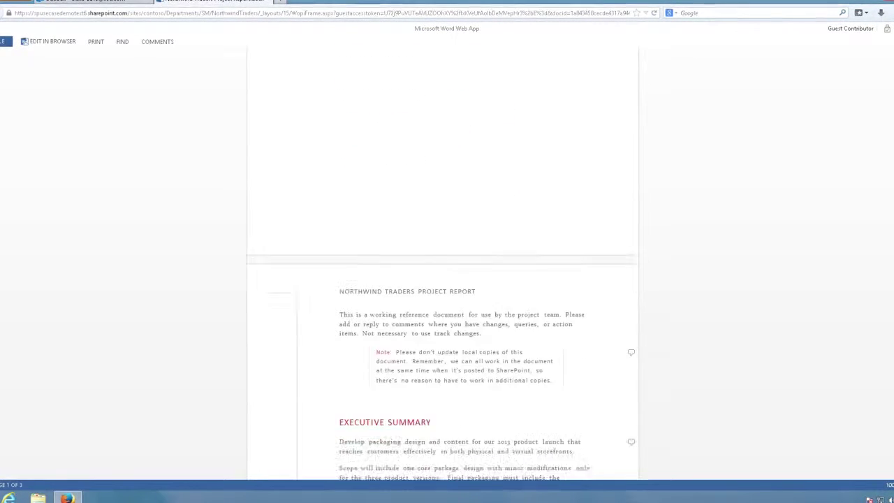
scroll(442, 280, down, 6)
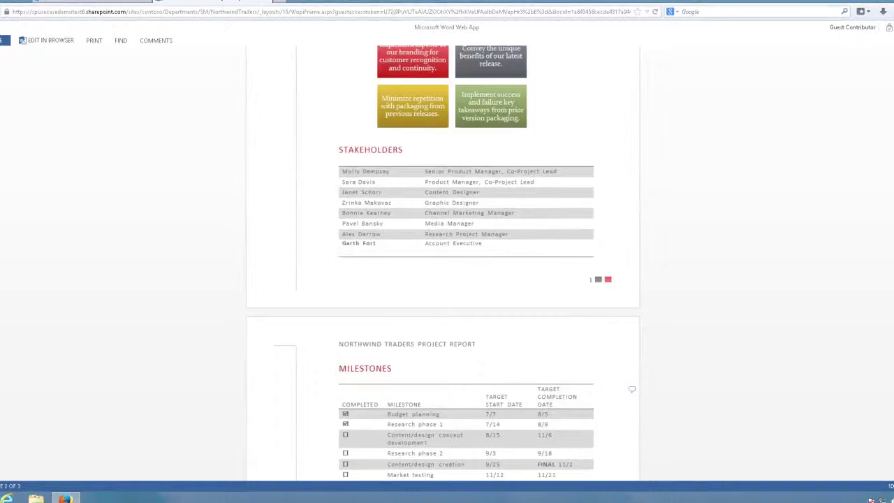
scroll(442, 279, down, 3)
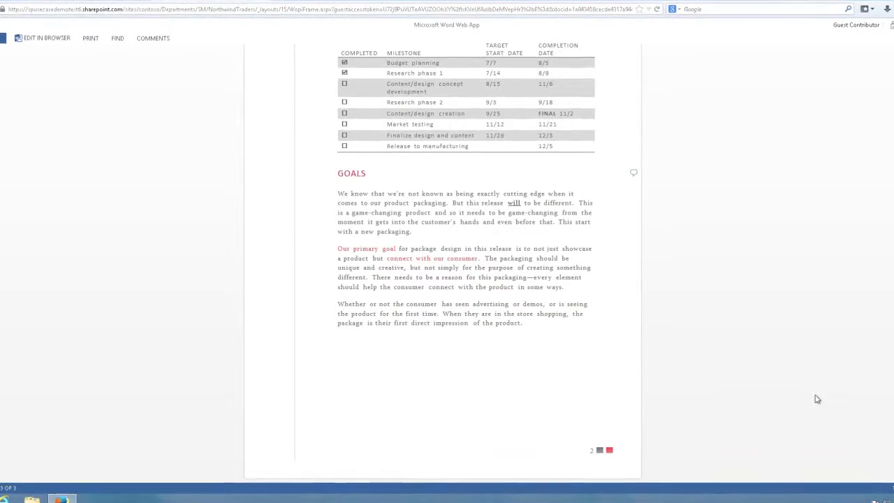
click(149, 38)
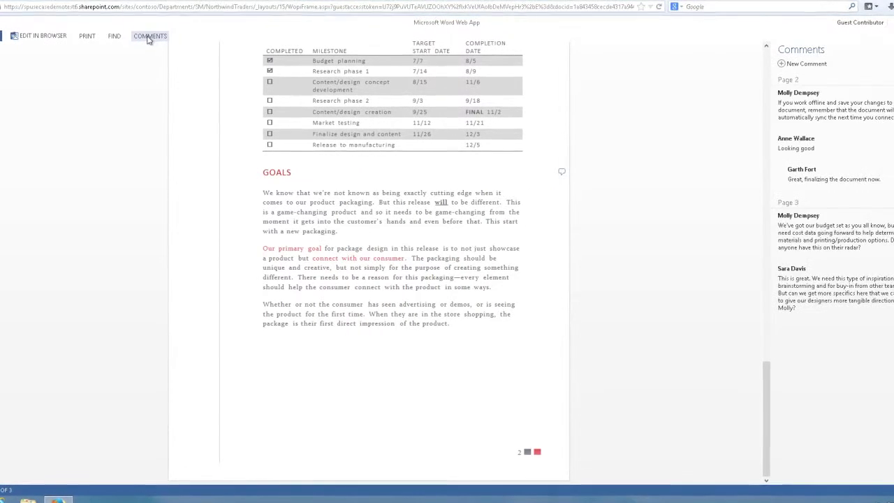
click(808, 314)
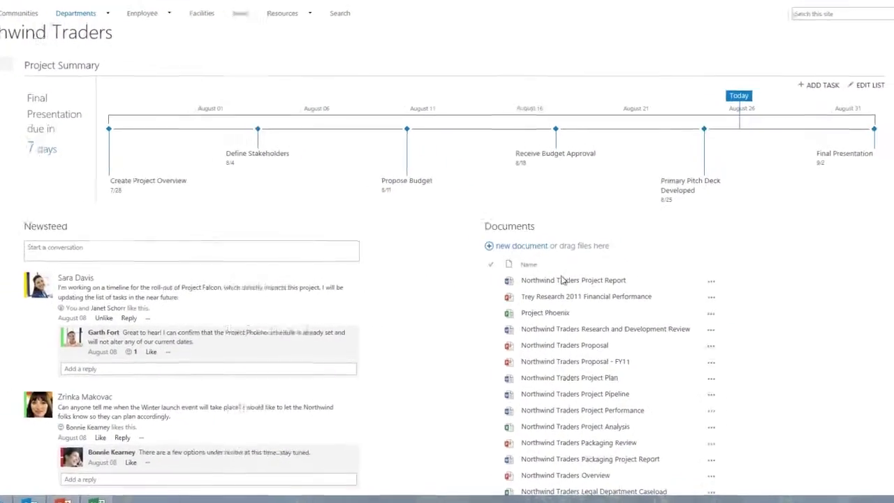
- Disable the Northwind Traders Project Report's guest link and close the guest links dialog
click(675, 295)
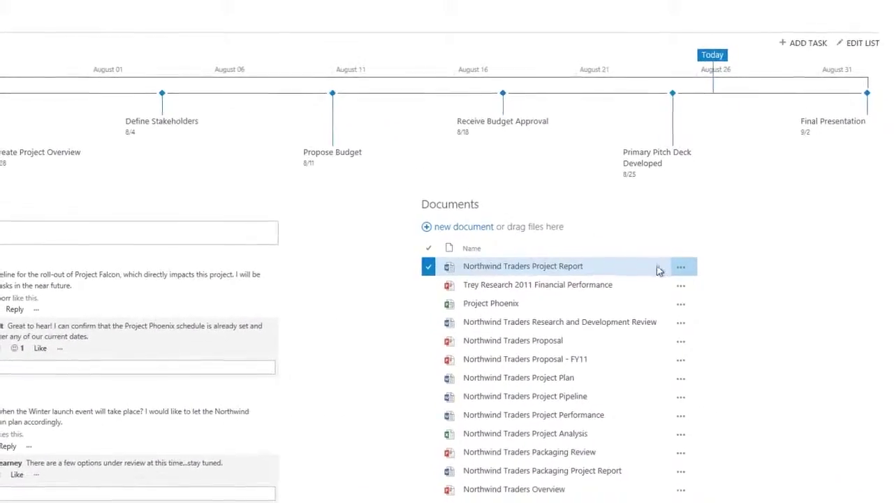
click(680, 267)
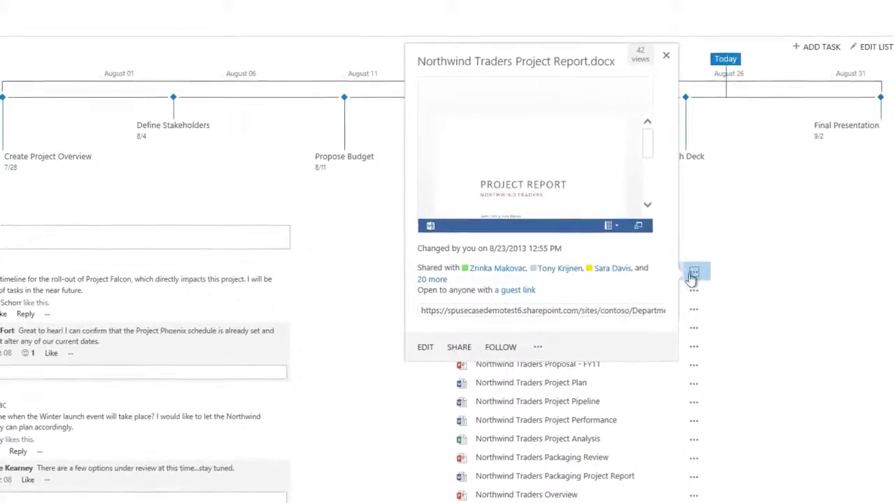
click(534, 298)
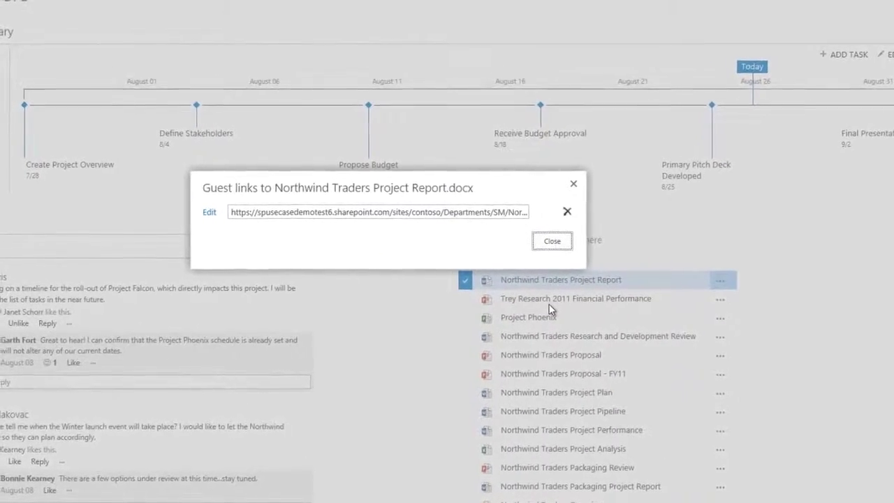
click(577, 217)
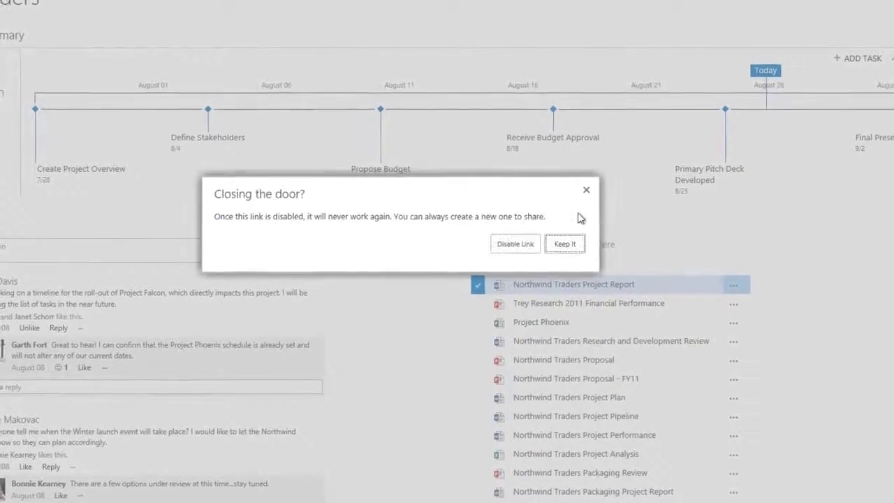
click(525, 248)
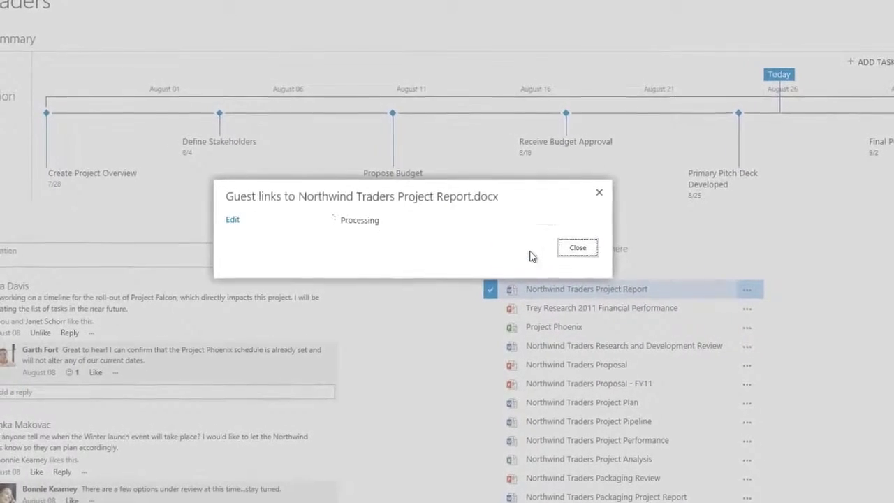
click(574, 258)
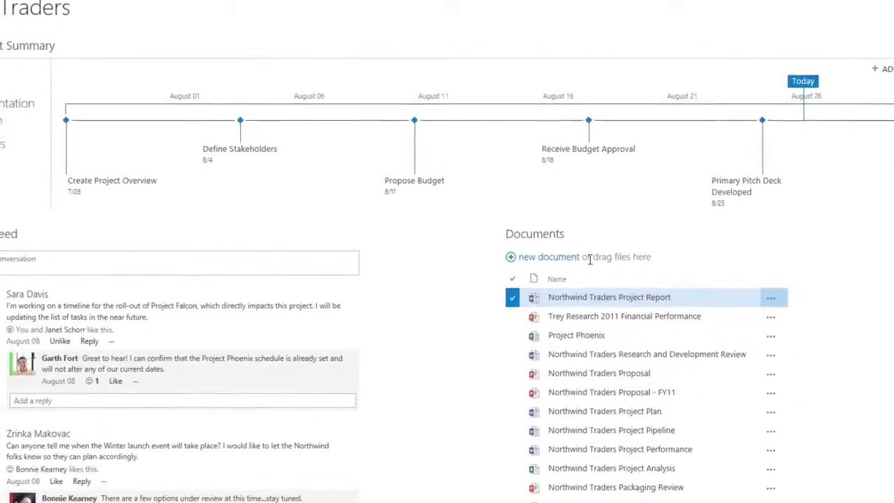
- Go to Site settings > People and groups and open Actions for the checked Home Members member
click(865, 11)
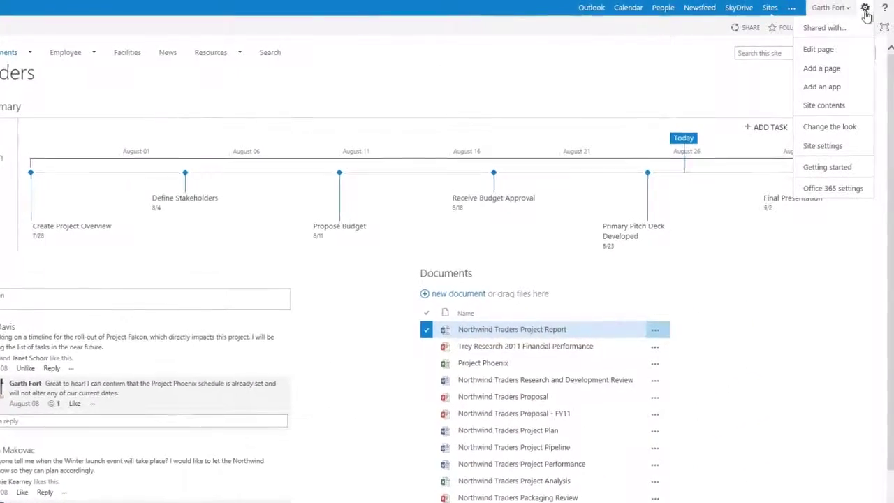
click(863, 153)
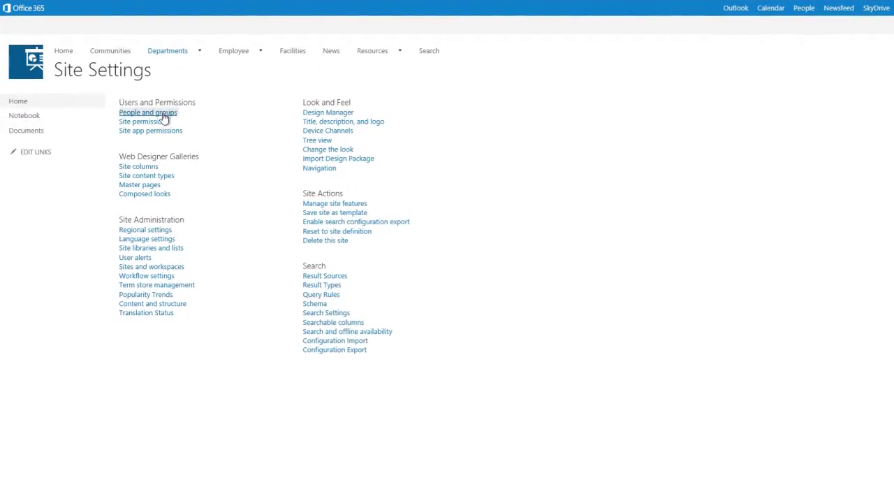
click(163, 114)
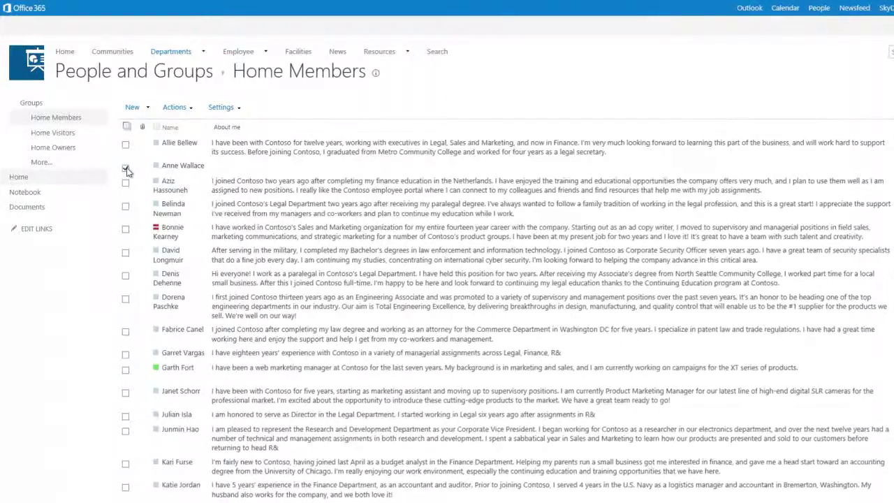
click(179, 115)
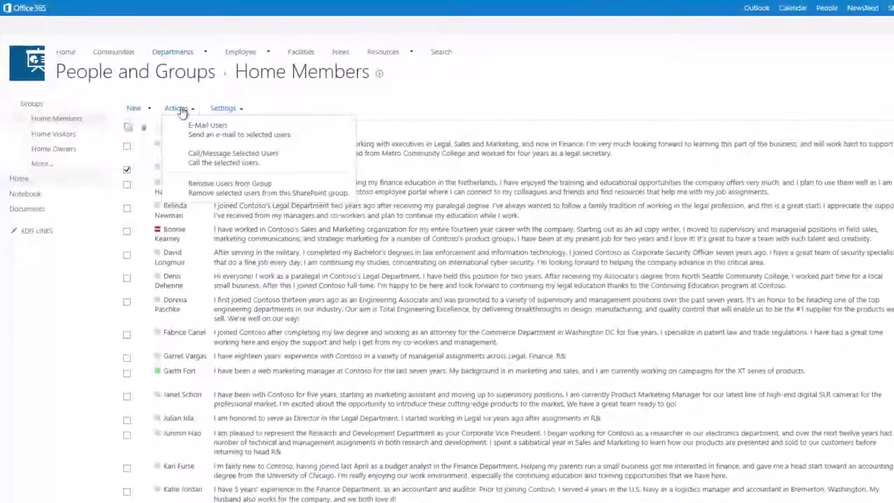